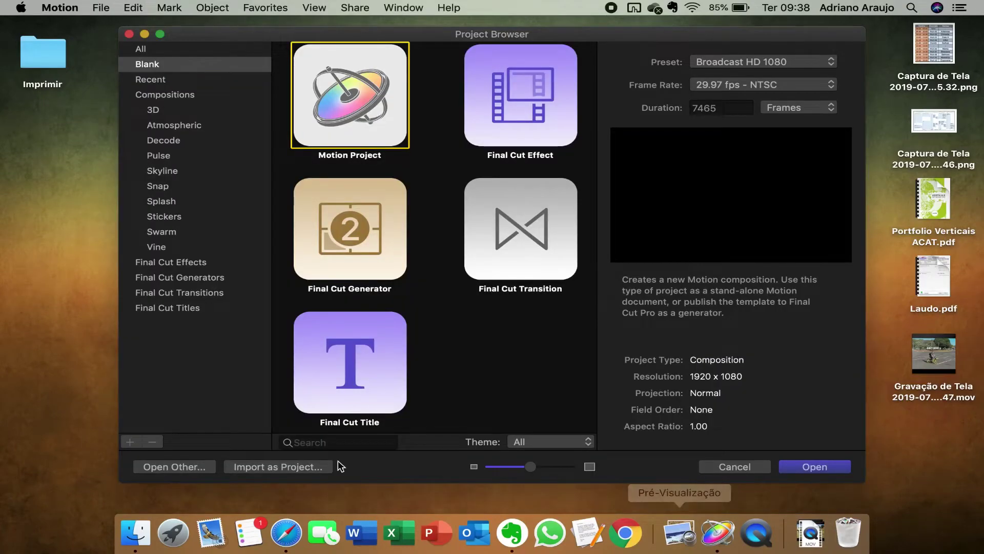
- Import IMG_2498.MOV from Downloads as a new project and make the workspace full screen
click(257, 468)
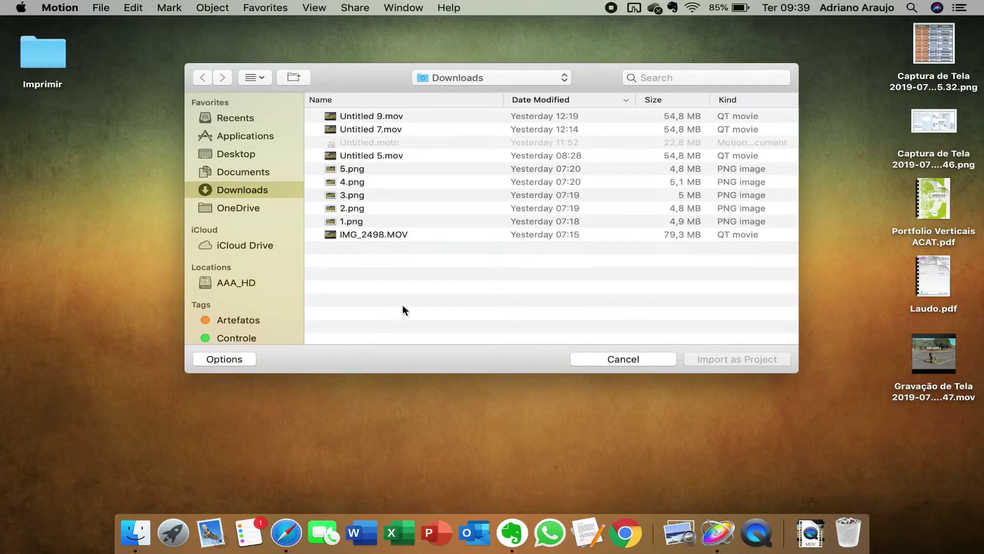
click(387, 235)
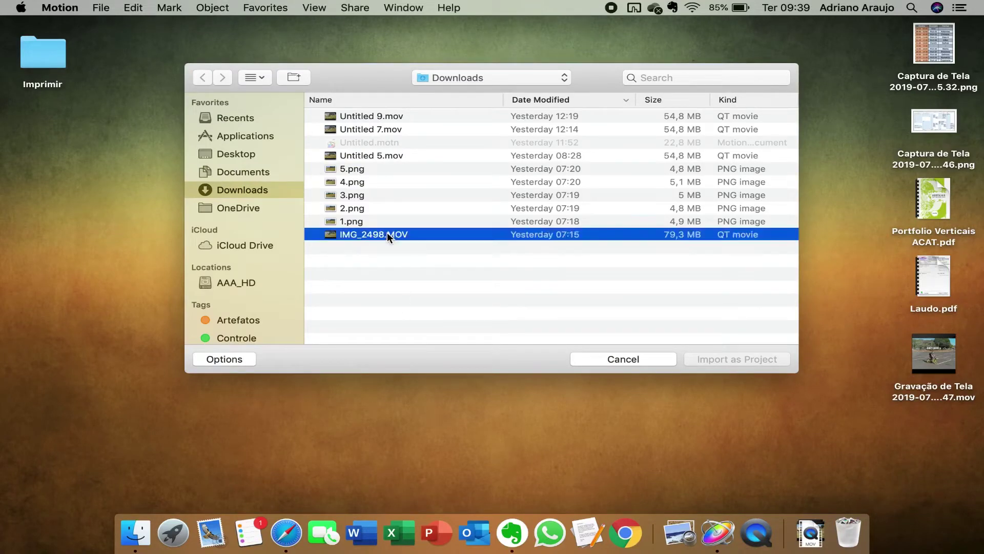
click(747, 357)
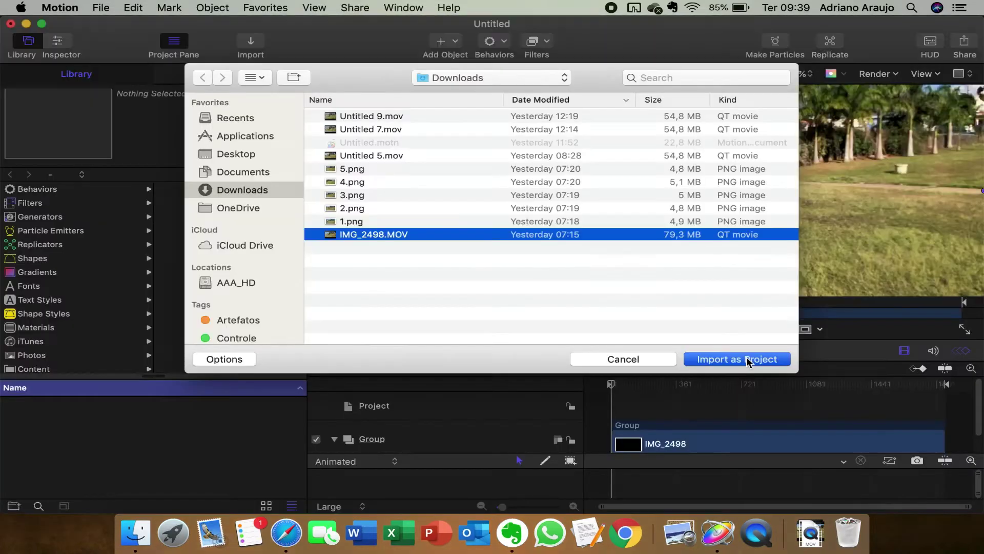
key(ctrl+super+f)
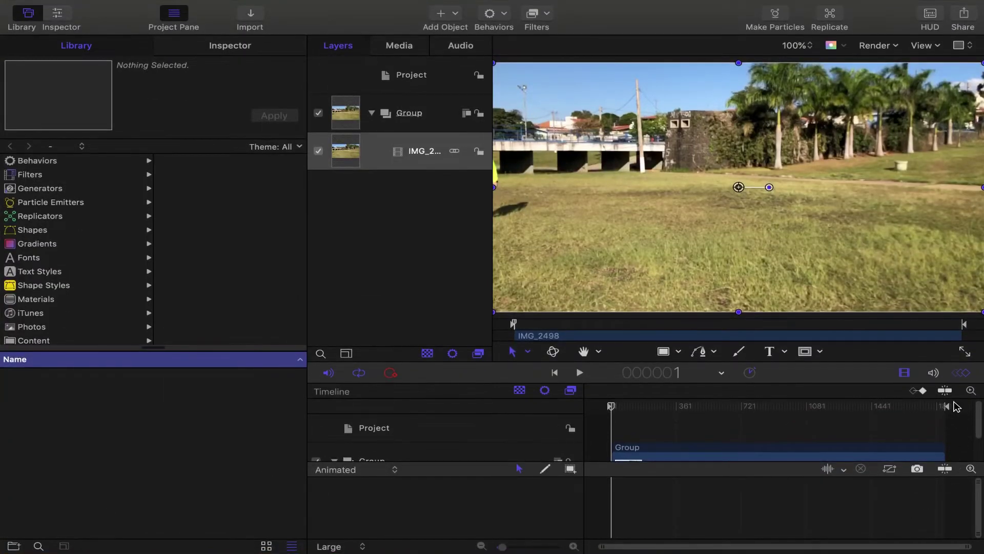
- Select the Group, play the clip, and scrub to frame 351 with the person mid-air
click(966, 375)
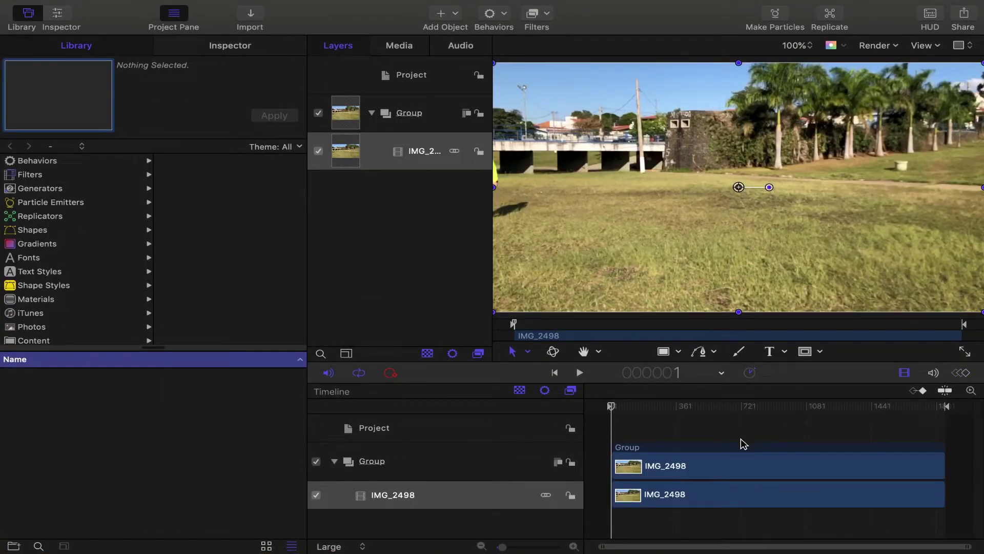
scroll(717, 447, right, 1)
click(718, 447)
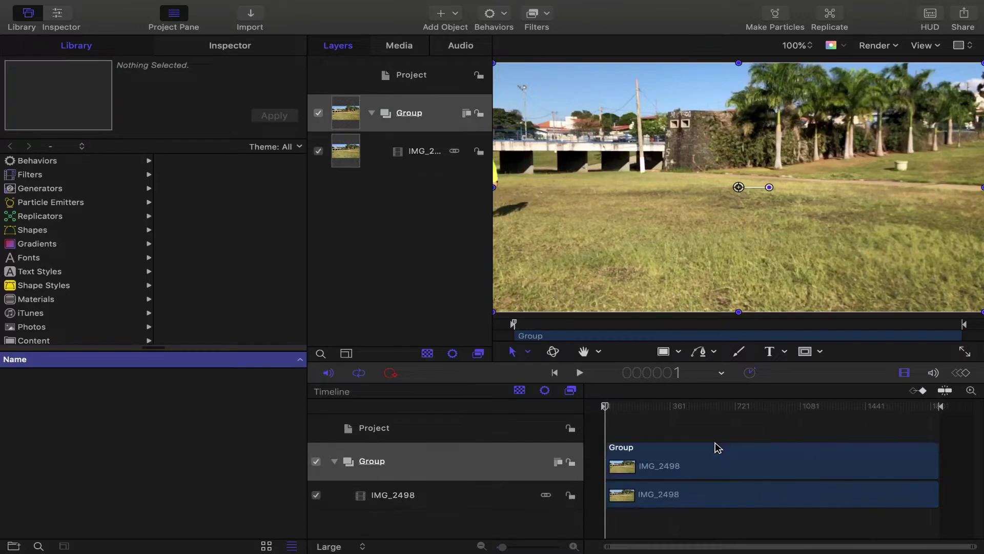
key(space)
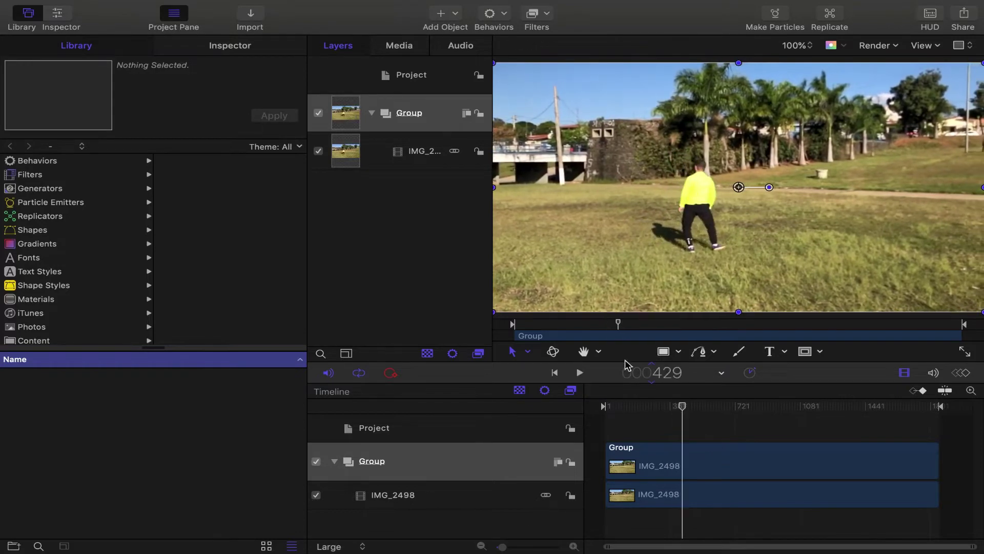
mouse_move(618, 324)
mouse_down()
mouse_move(754, 325)
mouse_move(601, 323)
mouse_up()
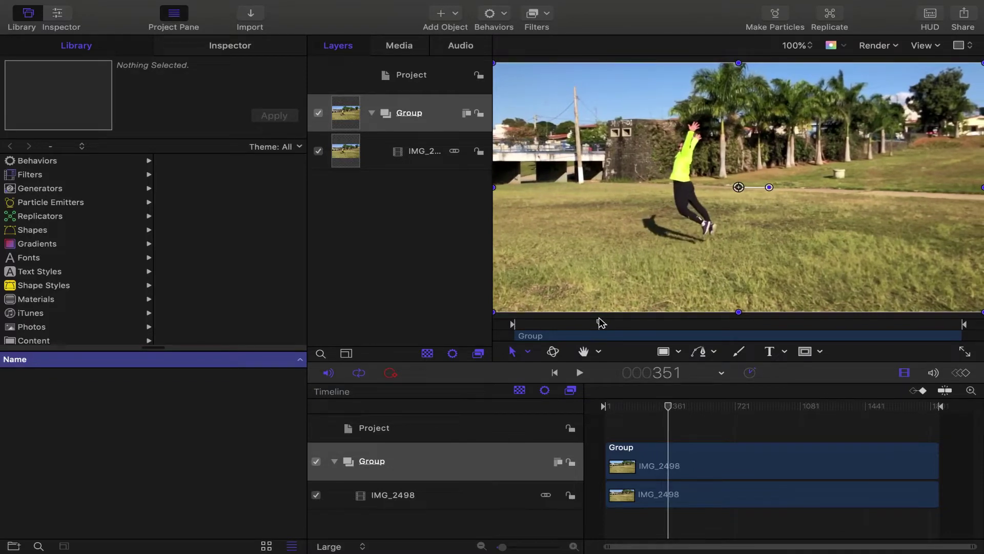
- Save the current frame as a PNG image named Untitled 11 in Downloads
mouse_move(981, 7)
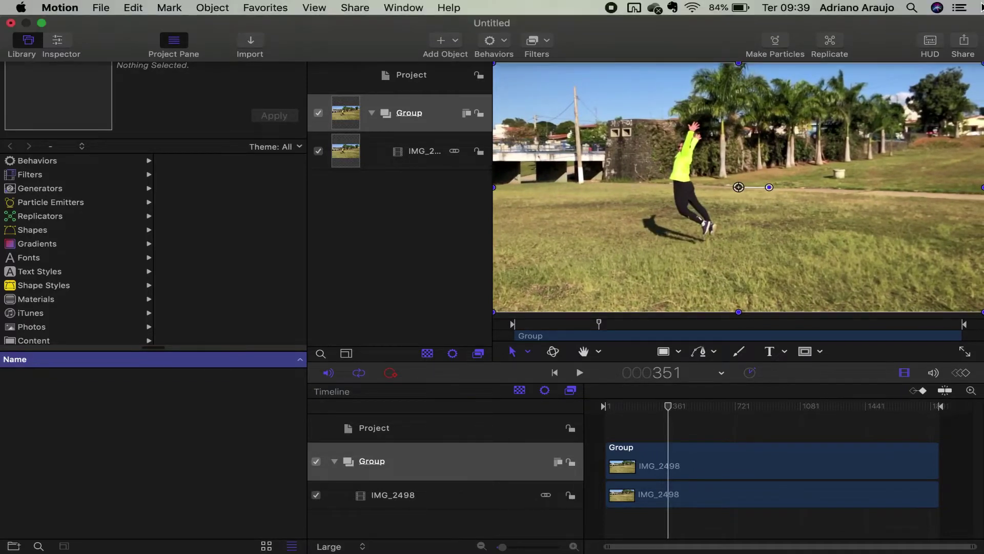
click(963, 44)
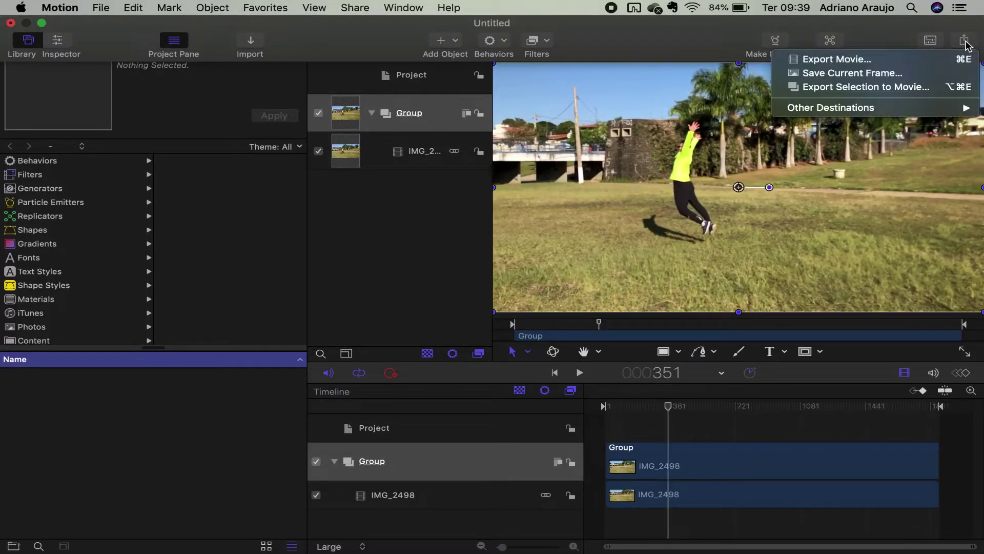
click(901, 76)
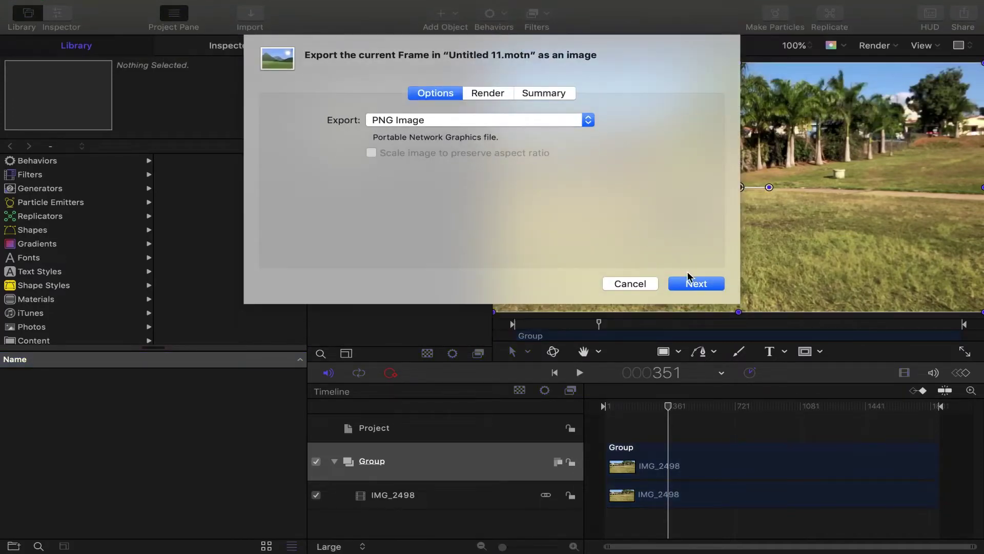
click(691, 285)
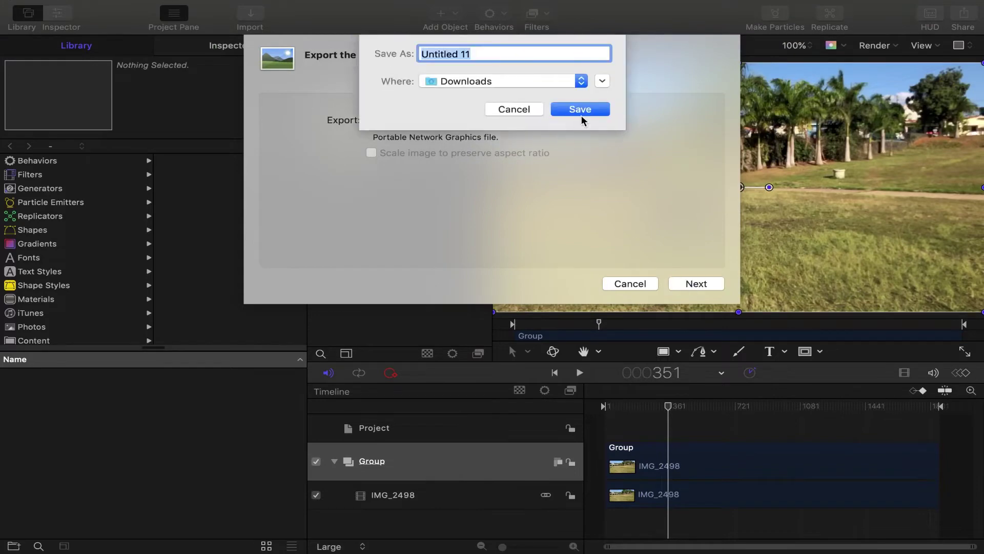
click(590, 109)
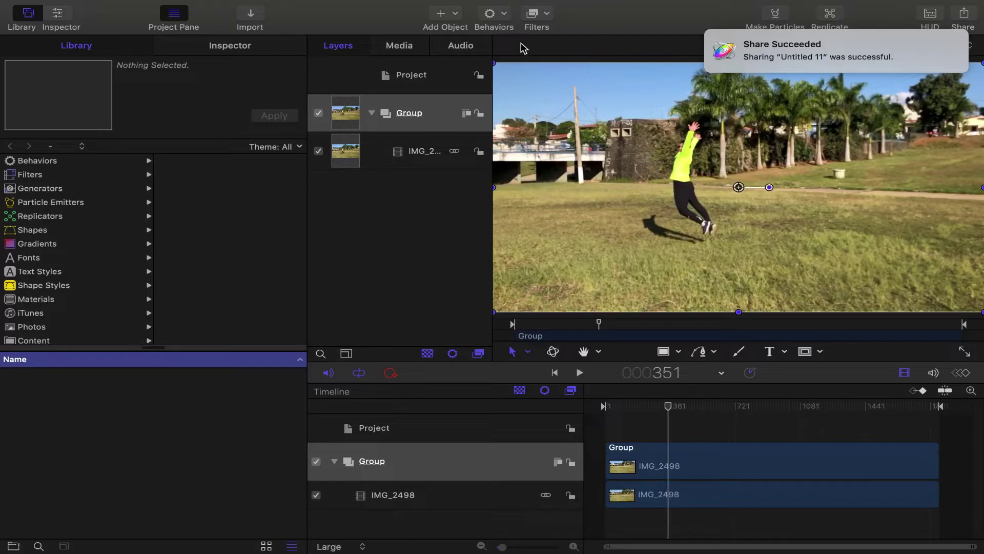
- Import Untitled 11.png from Downloads as a layer above the IMG_2498 clip
click(251, 18)
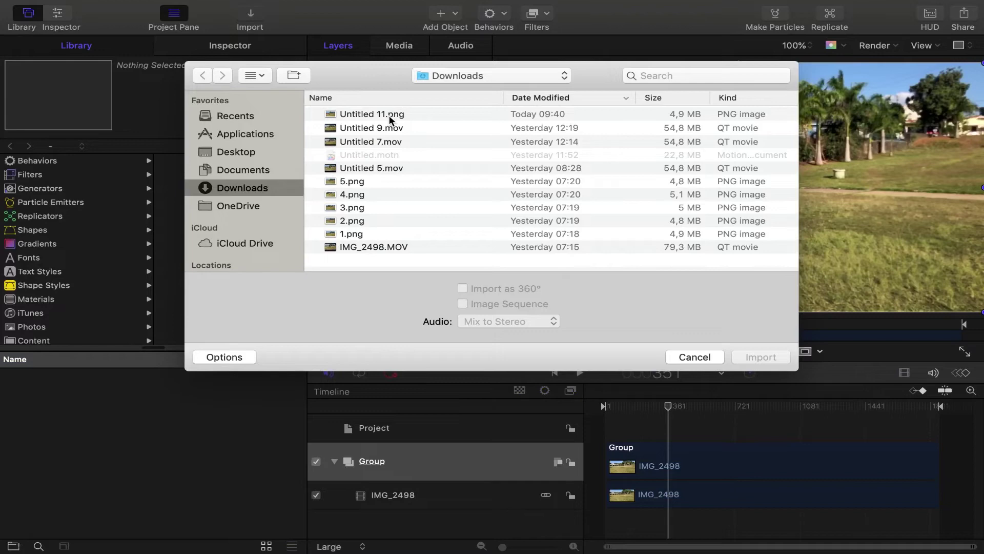
double_click(380, 114)
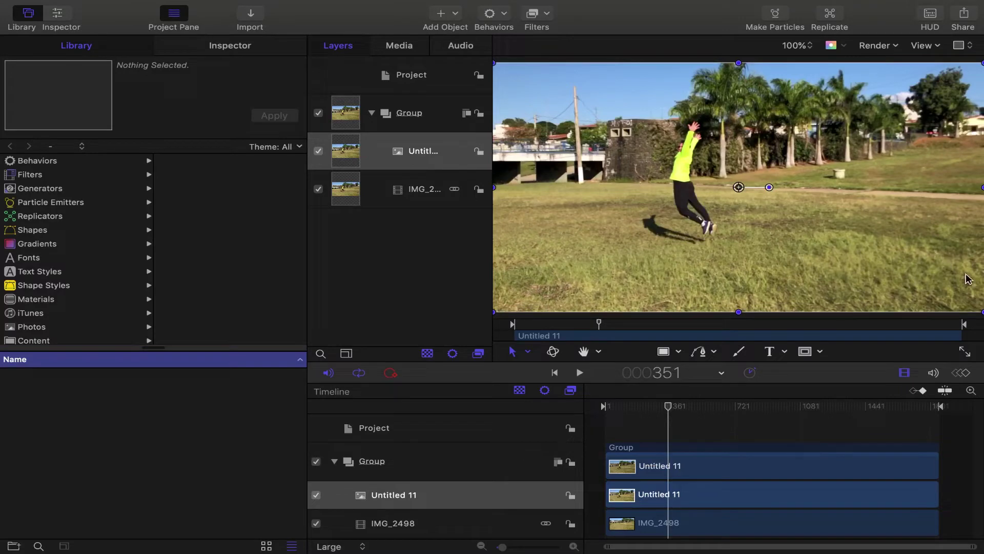
- Expand the canvas, zoom to 300%, and switch to the Bezier Mask tool
click(965, 352)
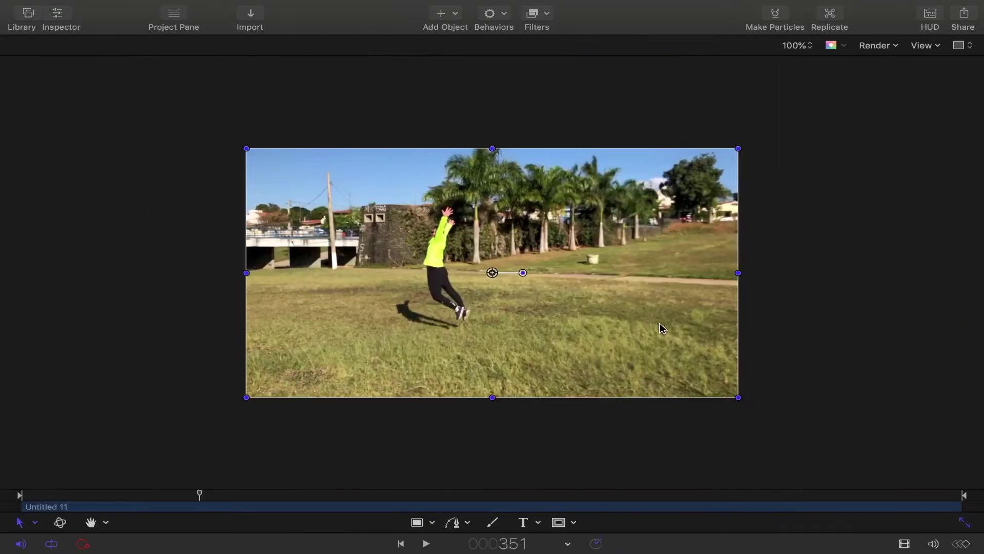
key(super+equal)
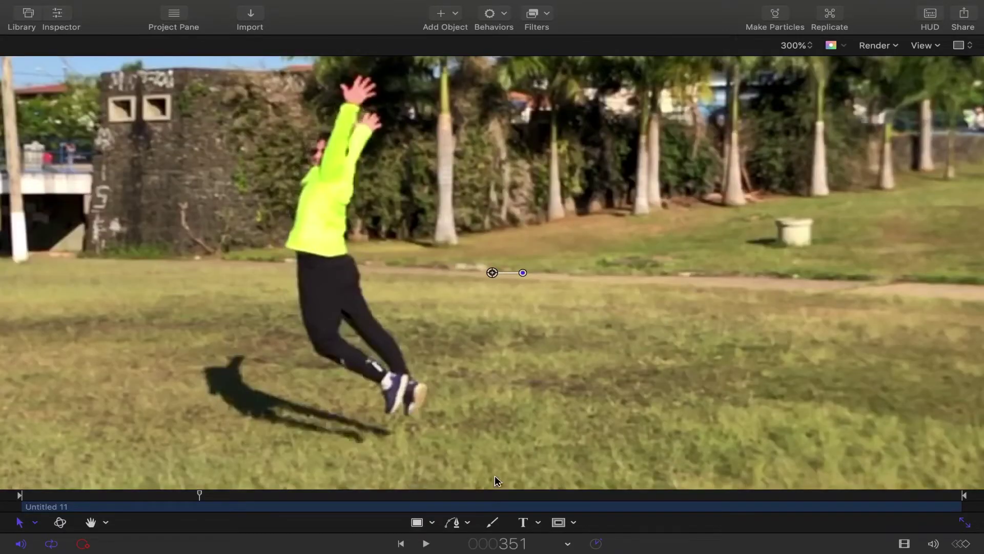
click(574, 524)
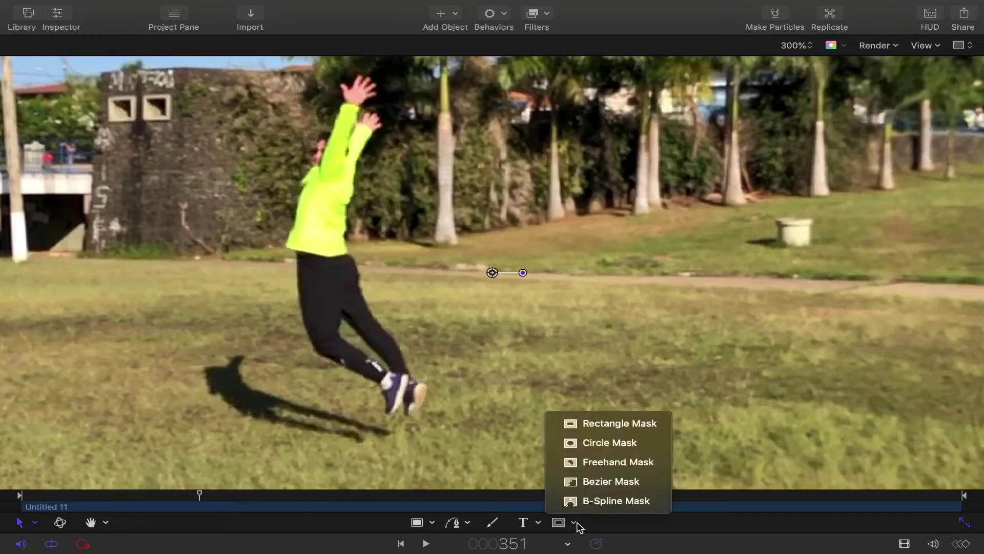
click(606, 482)
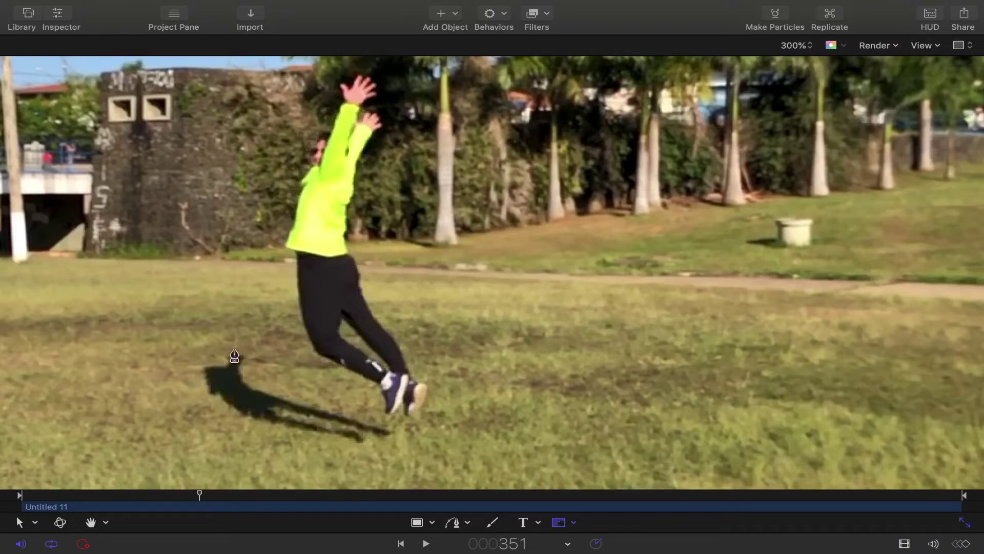
- Place Bezier mask points around the shadow's tip, corner and lower edge
click(208, 368)
click(228, 368)
click(234, 355)
click(243, 355)
click(239, 369)
click(245, 383)
click(265, 392)
click(308, 409)
- Continue the mask around the feet, up the leg and jacket to the raised arm
click(340, 417)
click(364, 424)
click(378, 426)
click(384, 413)
click(380, 391)
click(351, 372)
click(319, 358)
click(305, 329)
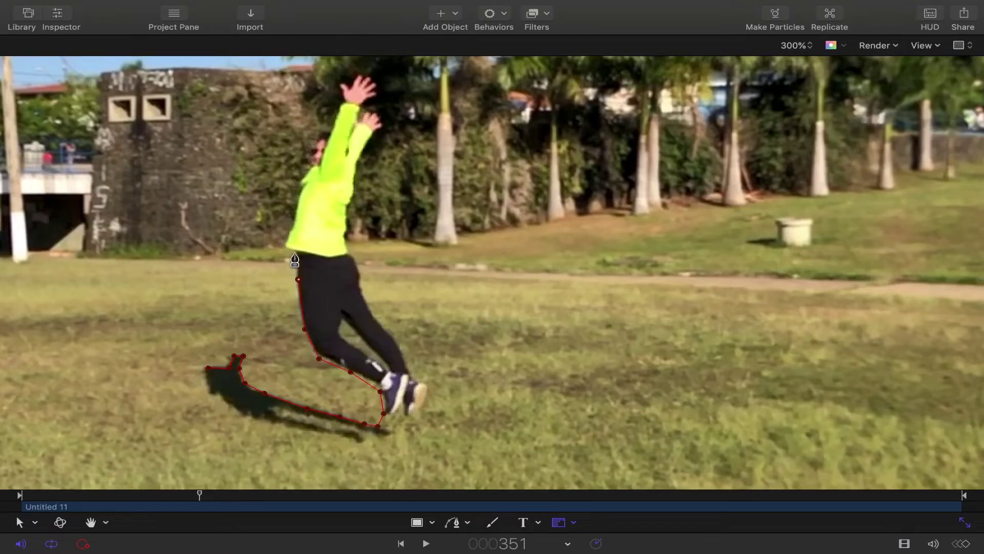
mouse_move(295, 254)
mouse_down()
mouse_move(302, 183)
mouse_move(340, 90)
mouse_move(357, 75)
mouse_move(374, 81)
mouse_move(373, 112)
mouse_move(385, 122)
mouse_move(365, 152)
mouse_move(348, 244)
mouse_move(365, 296)
mouse_move(425, 393)
mouse_move(420, 411)
mouse_move(390, 413)
mouse_move(386, 429)
mouse_move(354, 444)
mouse_up()
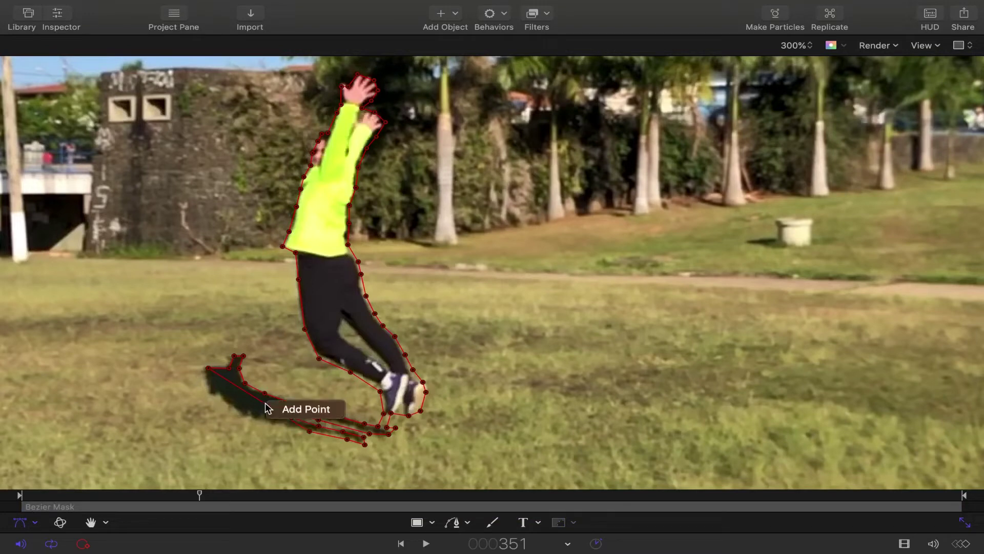
- Add and drag extra mask points so the edge hugs the shadow's left side
alt+click(264, 407)
drag(264, 408, 208, 394)
alt+click(226, 394)
- Restore the layers and timeline panels, set canvas zoom to Fit, and zoom the timeline around frame 351
click(966, 522)
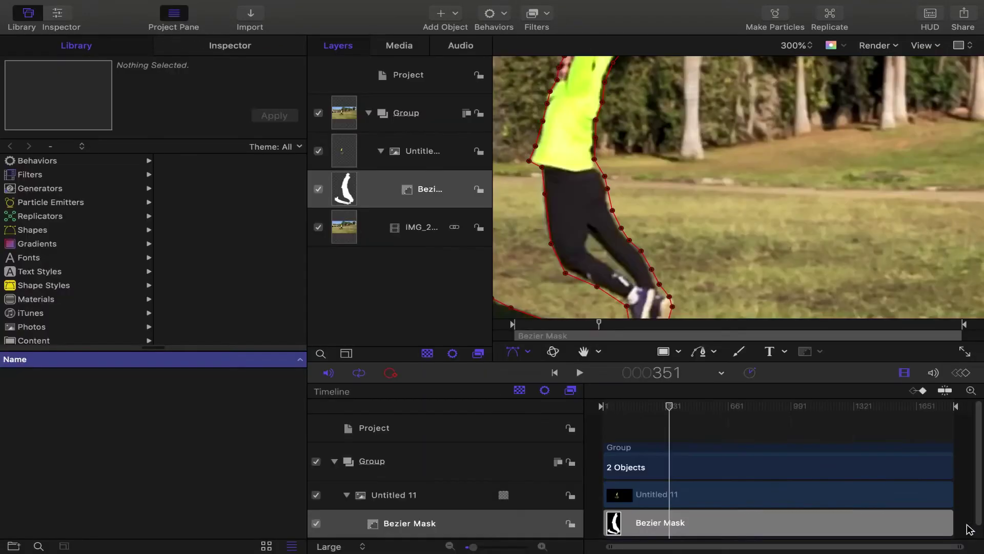
click(796, 45)
click(792, 56)
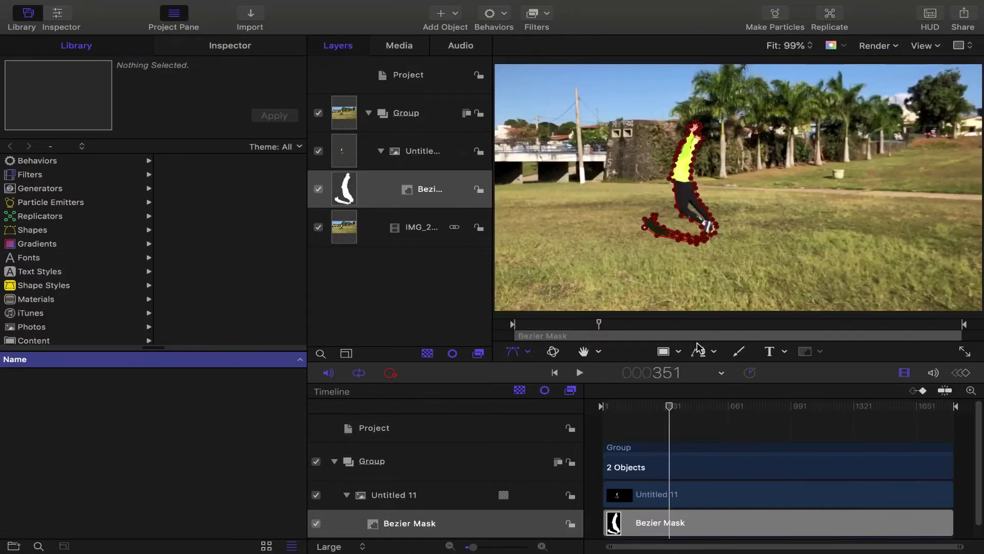
drag(468, 549, 531, 550)
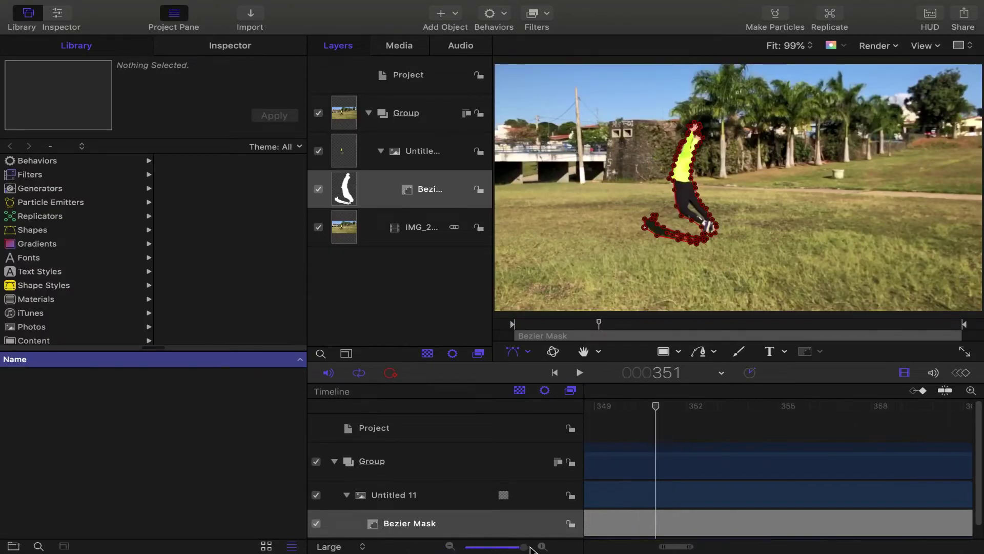
- Add a marker at frame 351 and zoom the timeline out to the whole clip
right_click(659, 412)
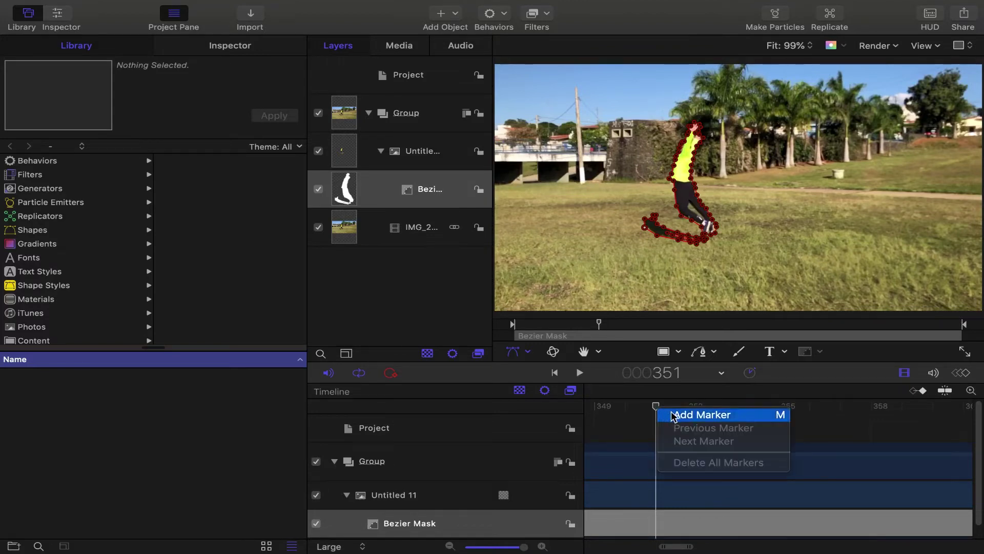
click(673, 412)
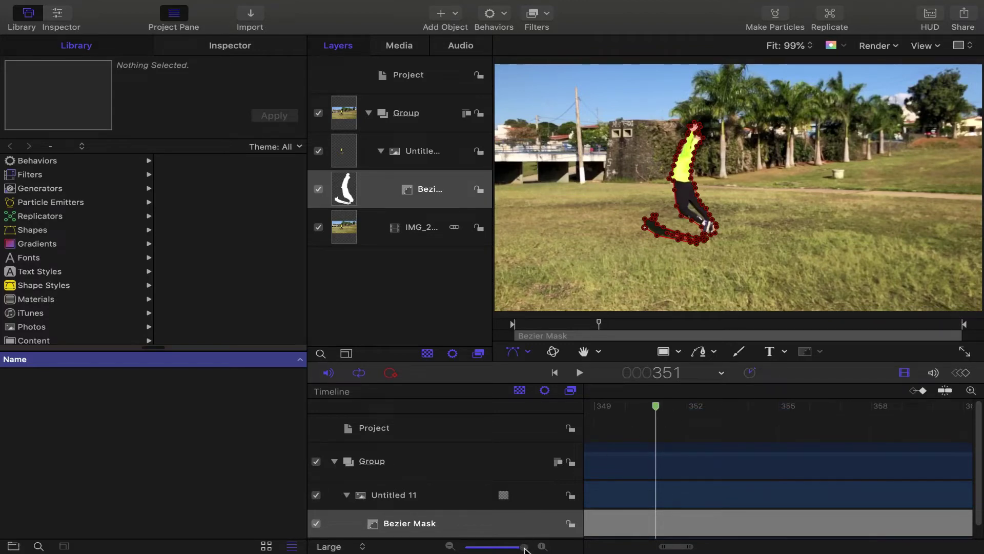
drag(527, 550, 475, 549)
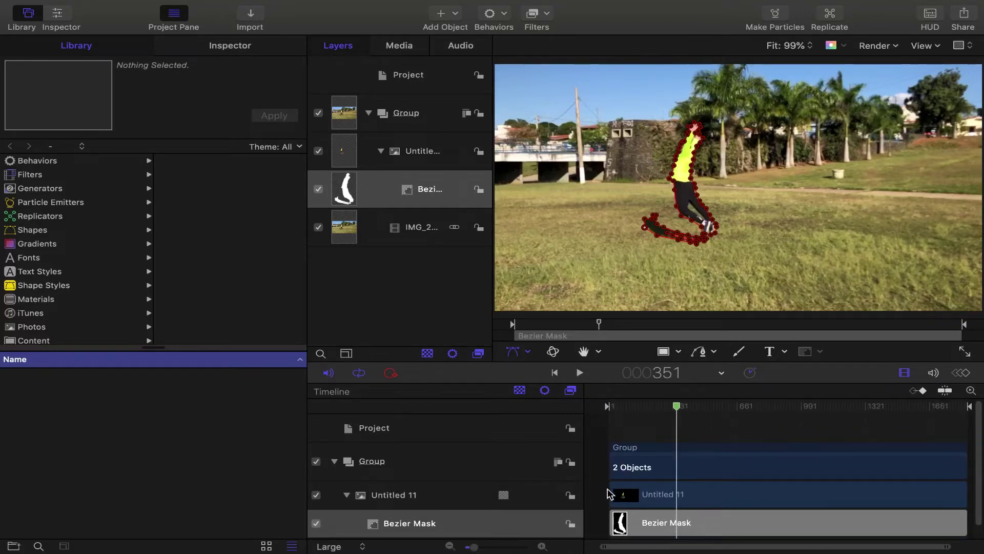
- Trim the Untitled 11 cutout's In point to frame 349 and play to preview it
click(431, 495)
drag(605, 494, 672, 494)
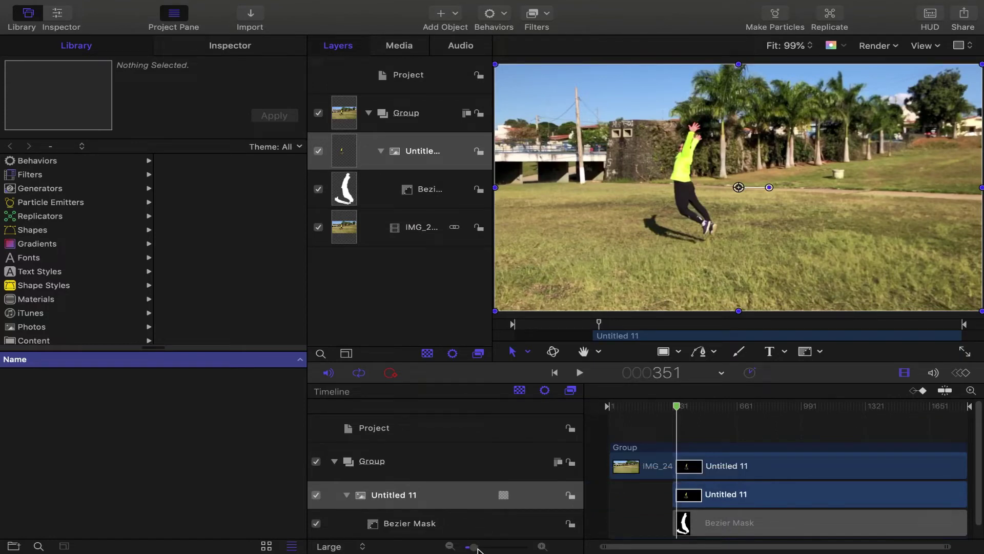
drag(477, 547, 526, 547)
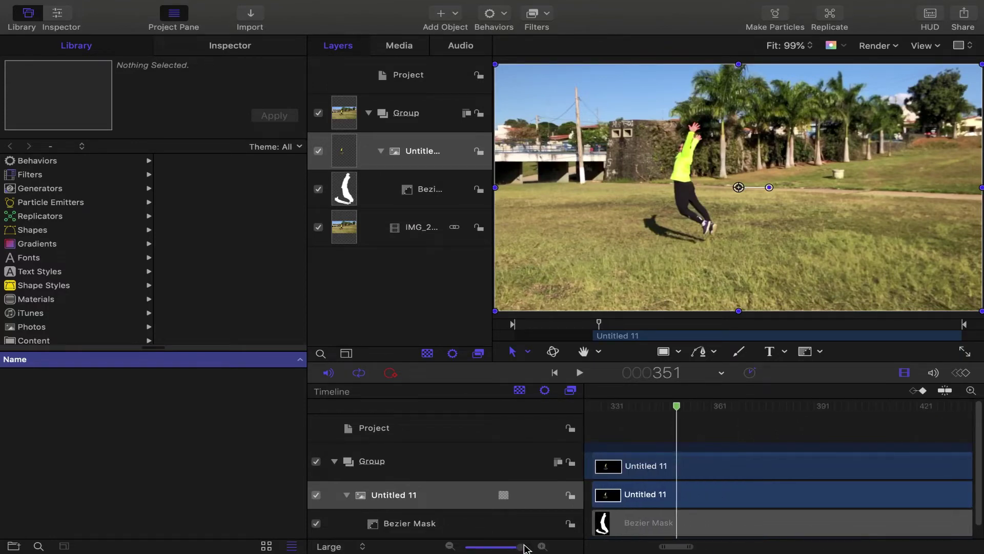
drag(595, 494, 676, 489)
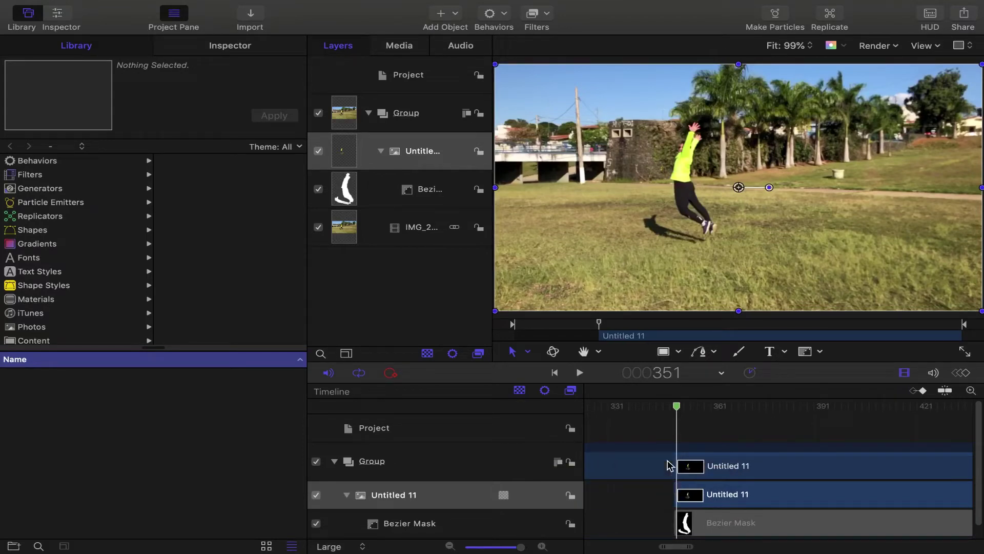
key(space)
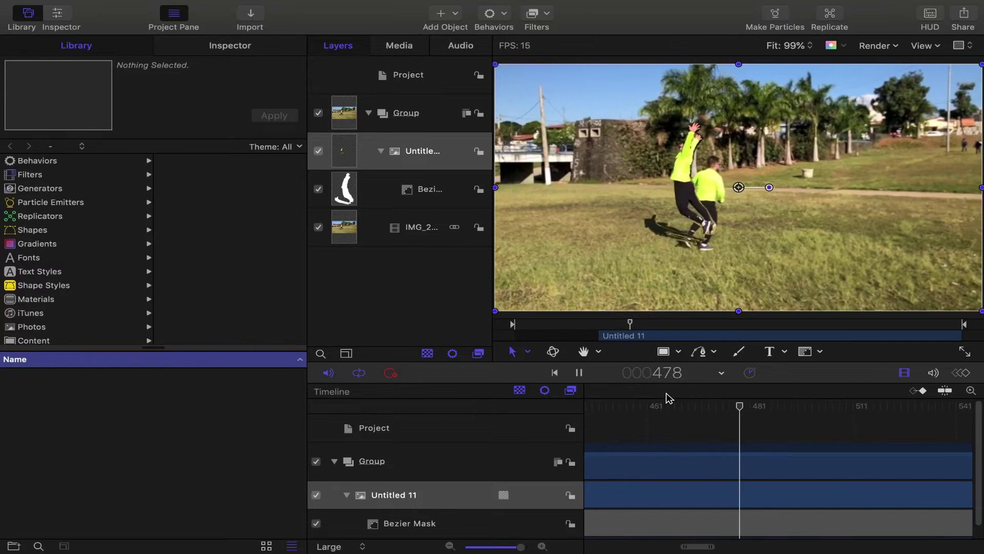
- Give the Bezier Mask a -1,0 feather, preview it, and show the Library's behaviors
key(space)
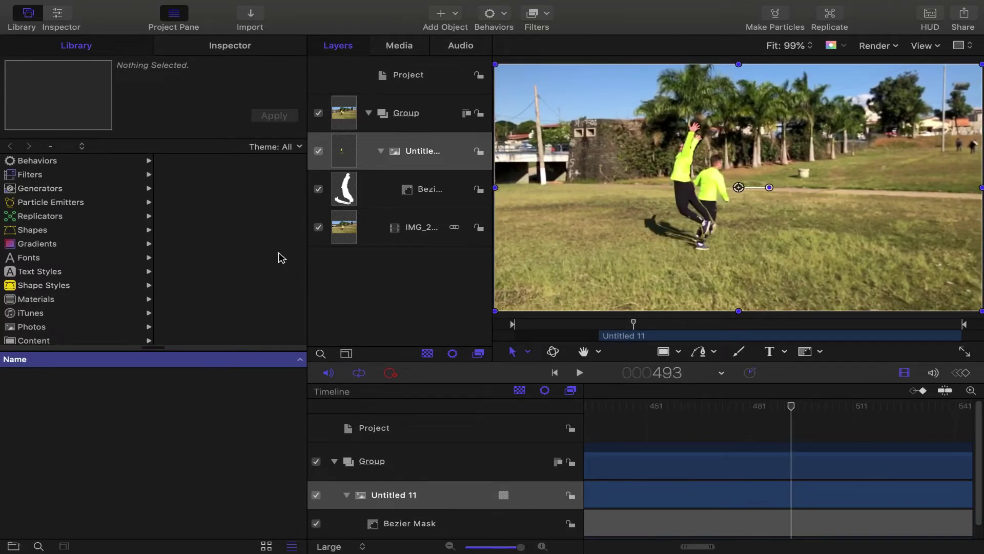
click(435, 524)
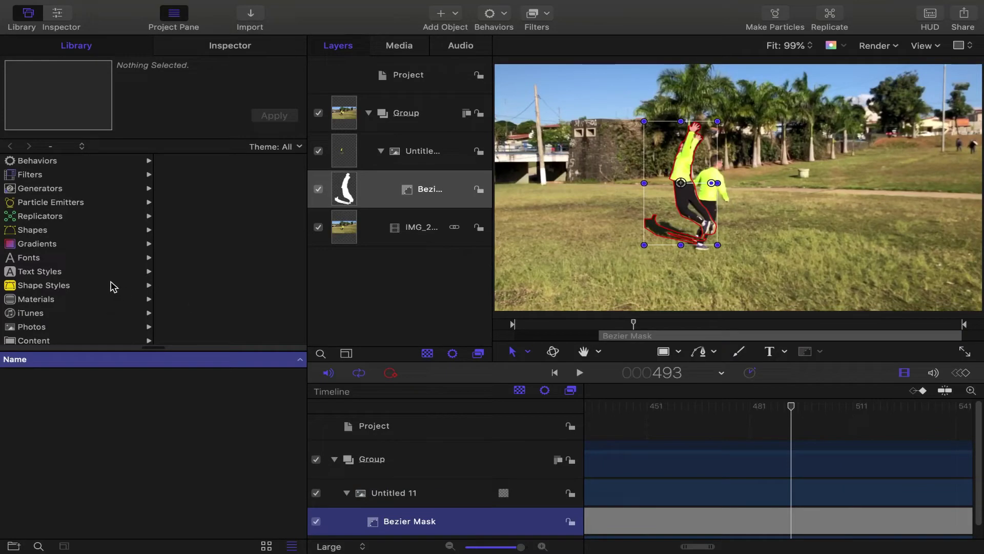
click(224, 51)
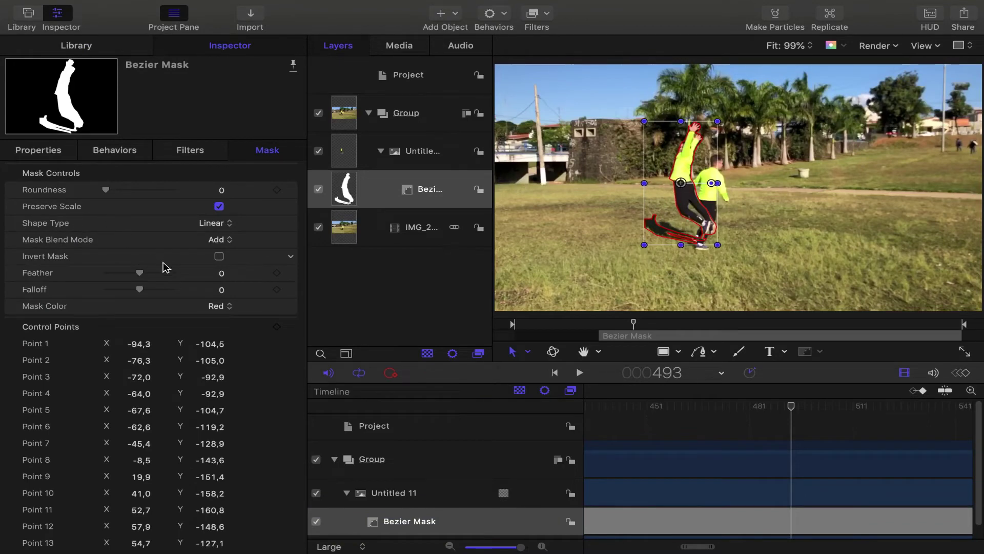
click(138, 273)
key(space)
key(space)
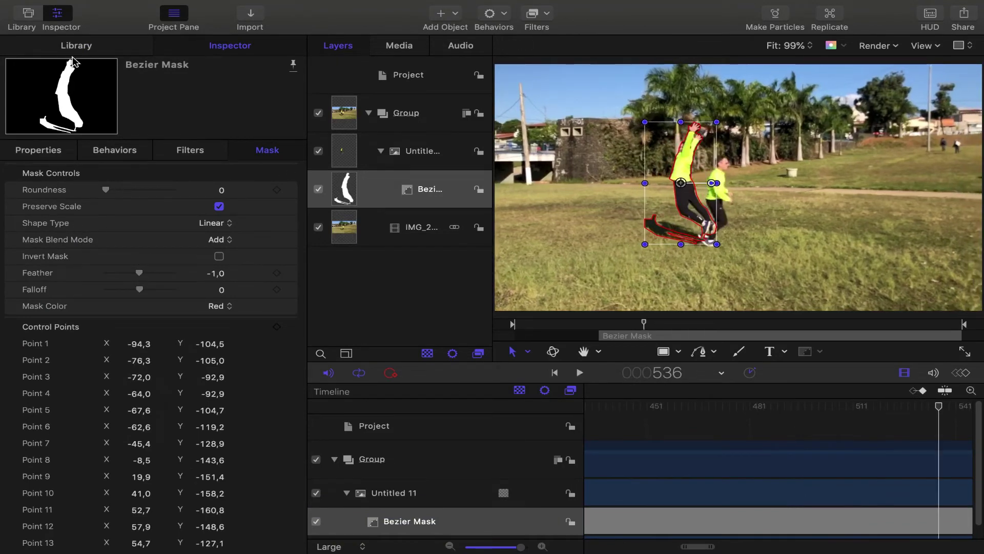
click(75, 47)
- Drag Match Move from the Motion Tracking behaviors onto the Untitled 11 cutout at frame 351
click(195, 218)
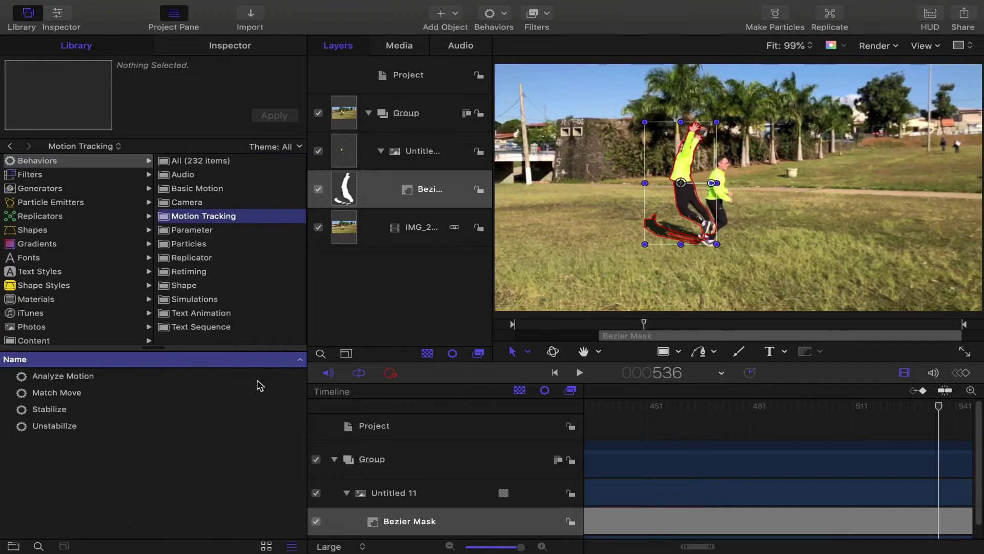
drag(941, 410, 664, 413)
key(super+minus)
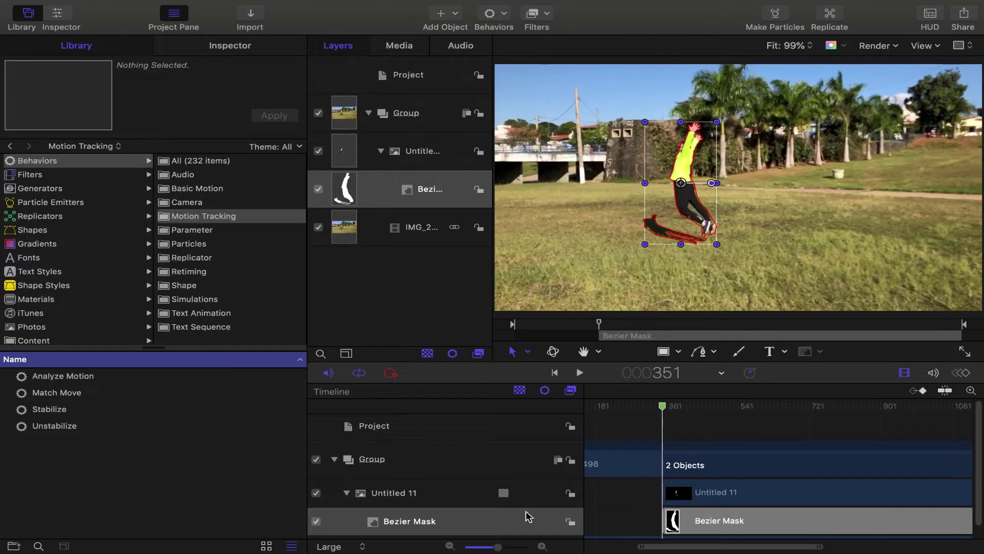
mouse_move(517, 551)
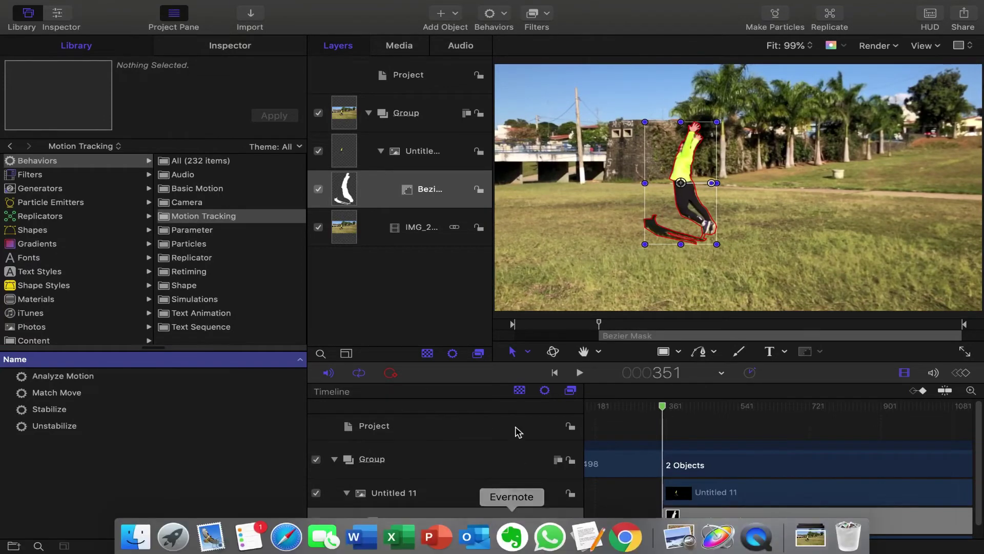
drag(498, 549, 516, 549)
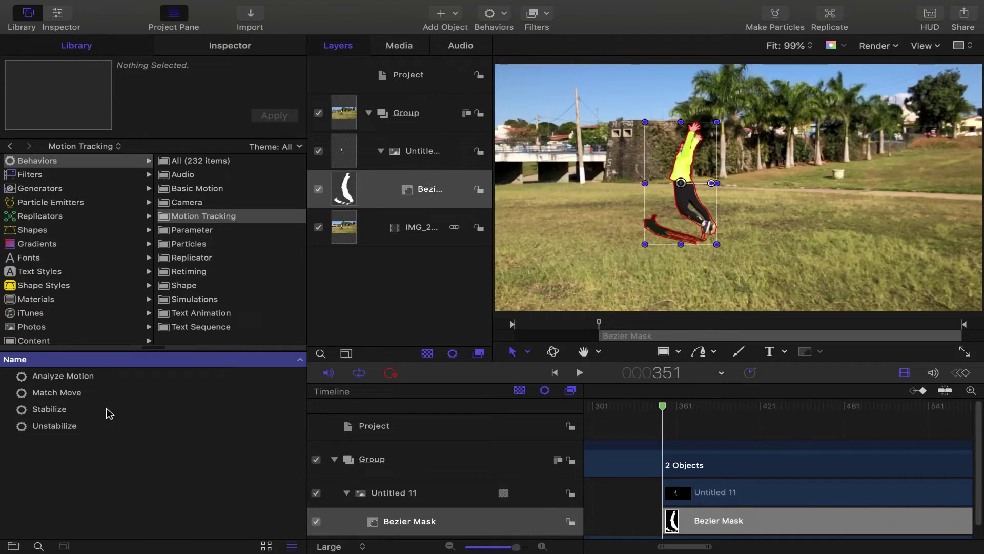
click(127, 394)
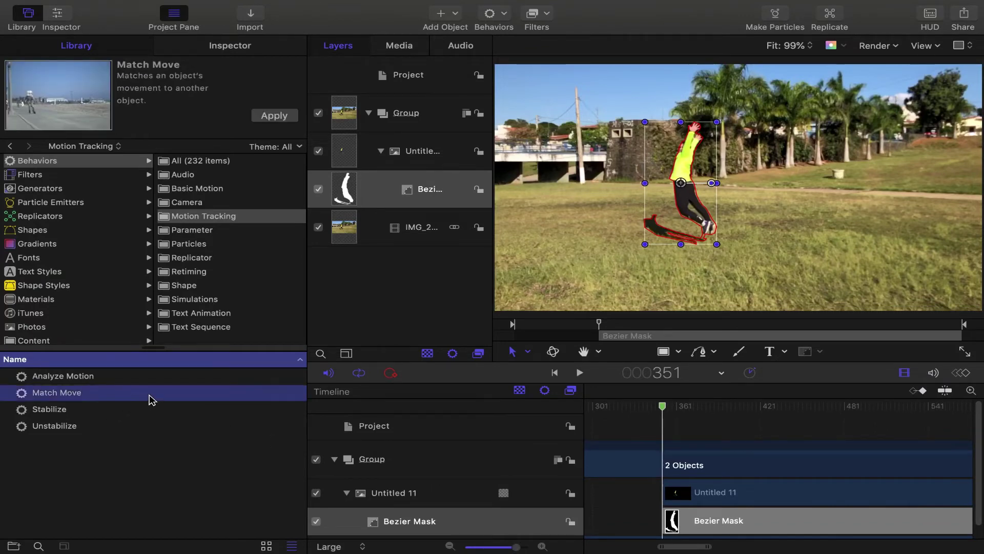
drag(148, 397, 395, 494)
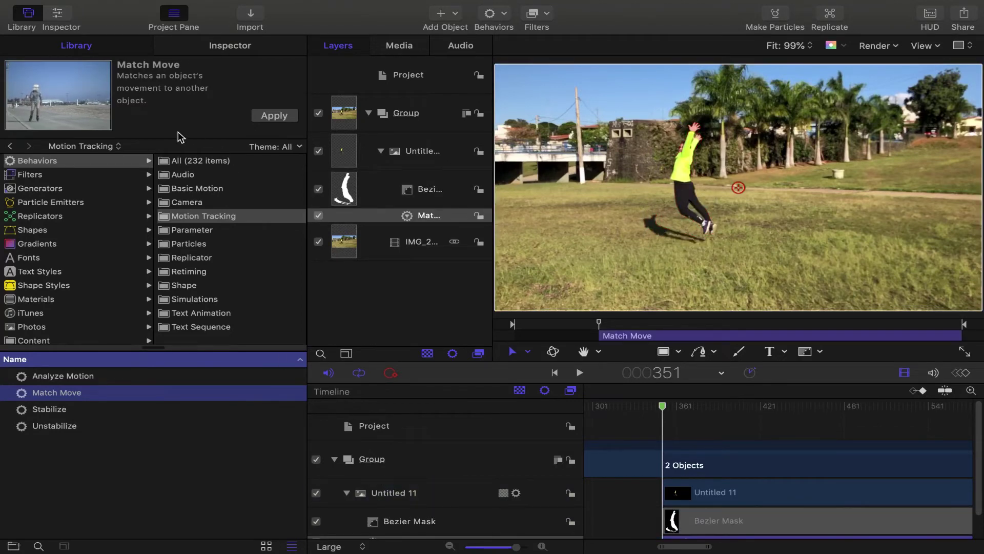
- In Match Move's settings, move the anchor tracker onto sky above the palm trees
click(262, 47)
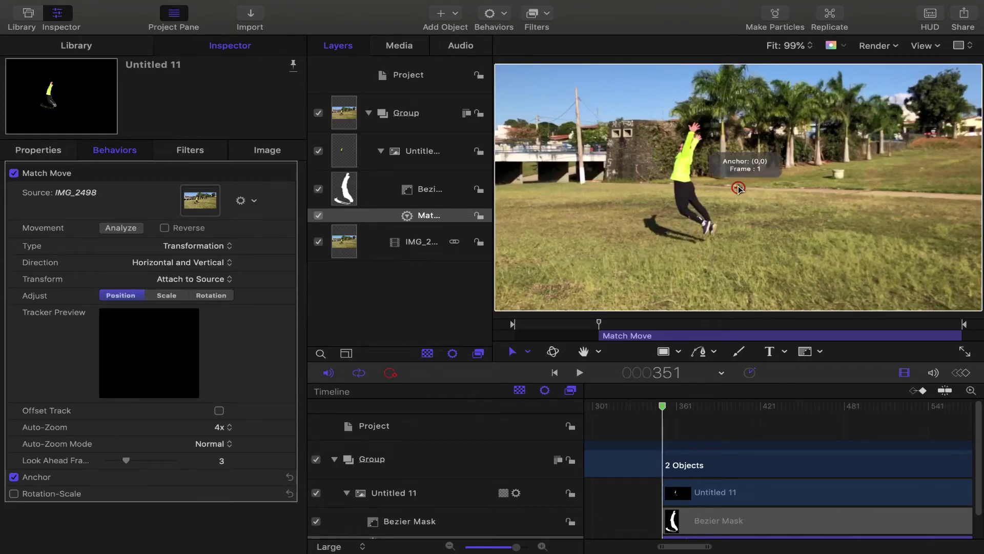
drag(739, 188, 671, 118)
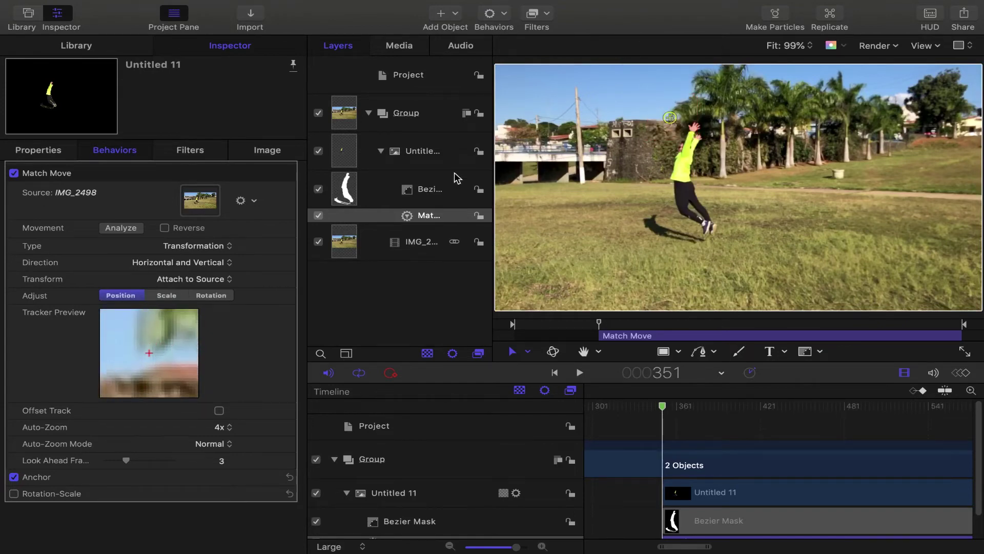
- Run Match Move's movement analysis so the frozen jumper cutout stays pinned to the park
click(121, 228)
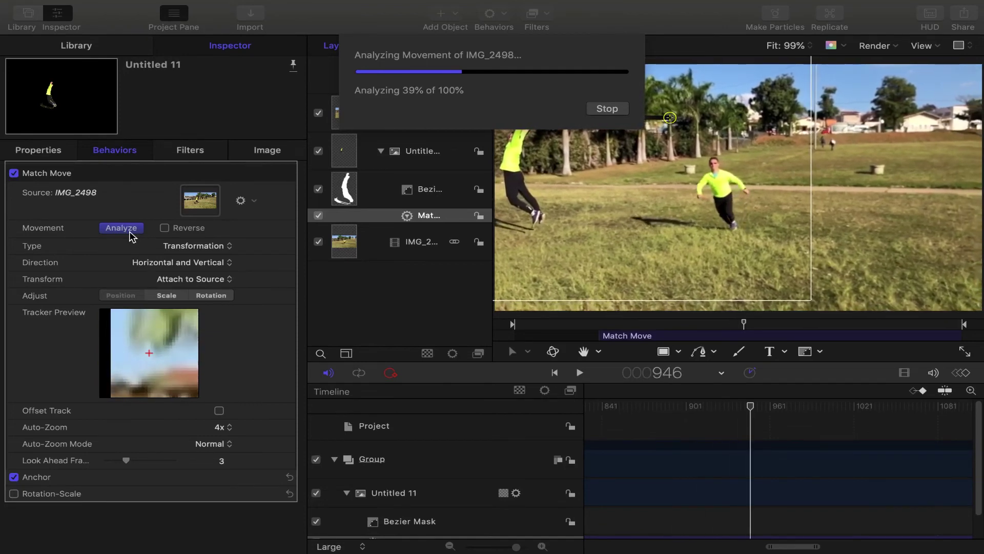
drag(511, 545, 486, 546)
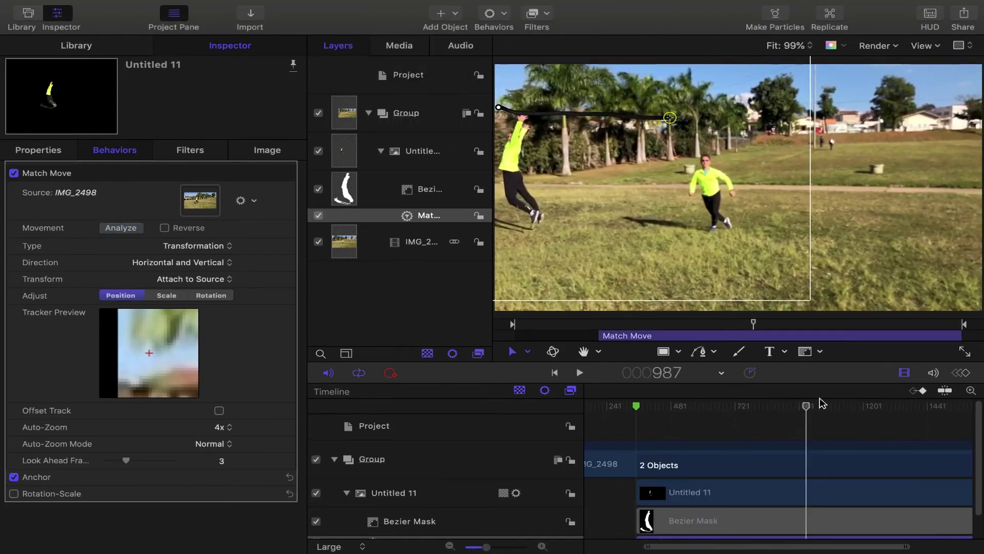
drag(807, 408, 640, 410)
key(space)
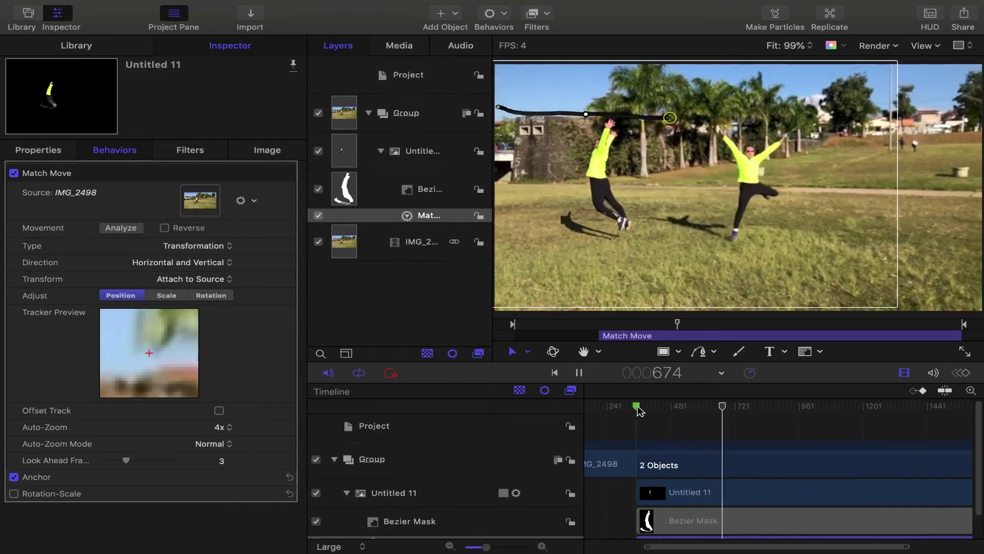
key(space)
drag(728, 410, 603, 402)
key(space)
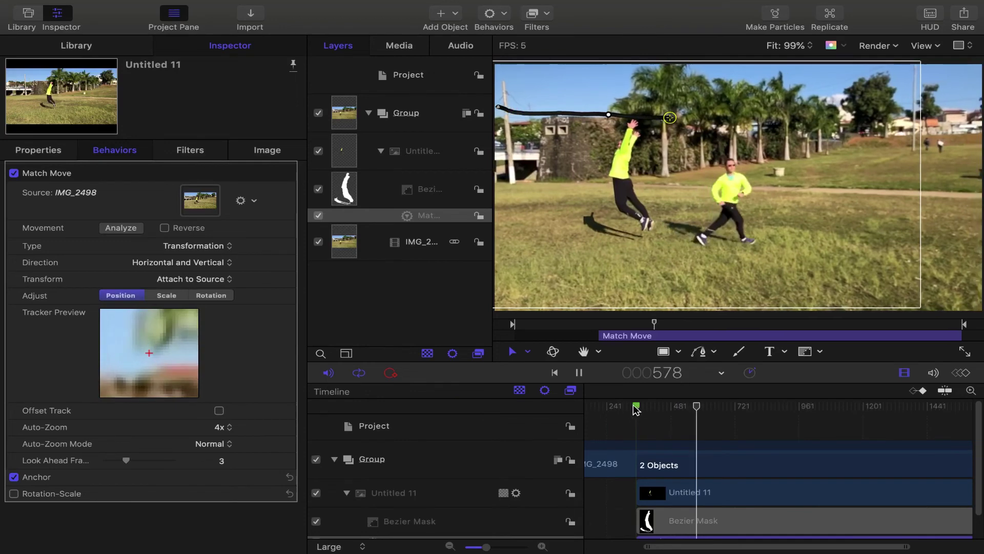
key(space)
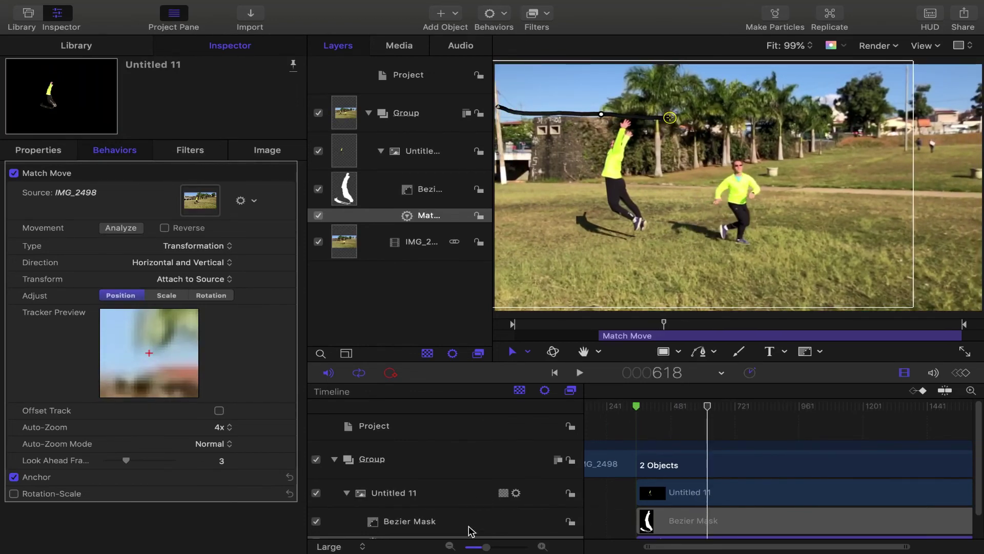
drag(487, 550, 467, 550)
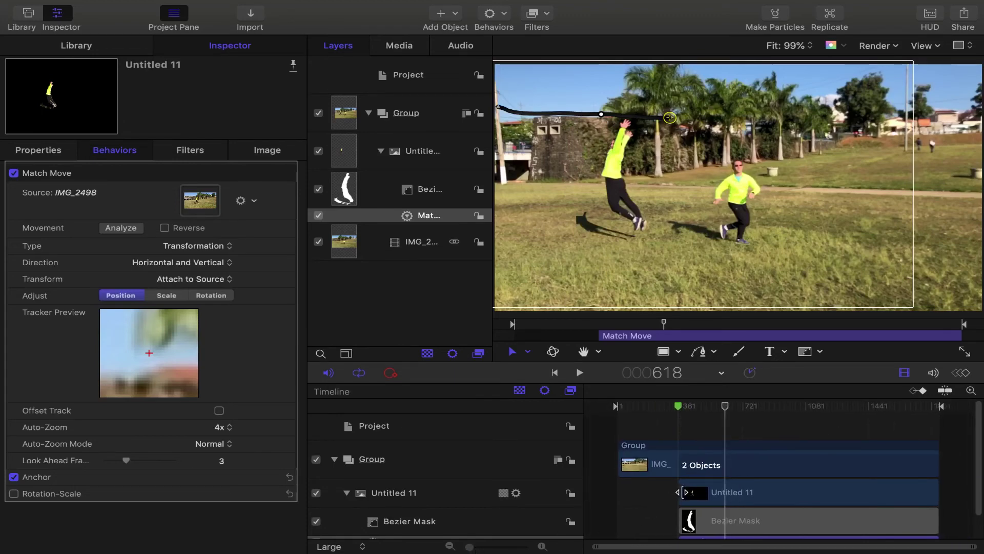